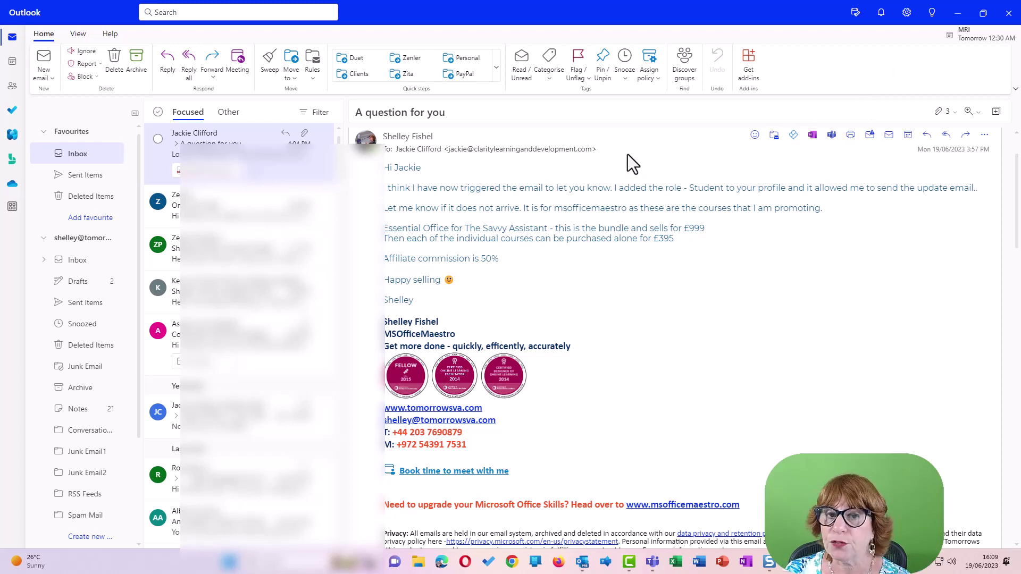
Step: Pin the suggested contact under Favourites and open that contact's mail view
click(88, 219)
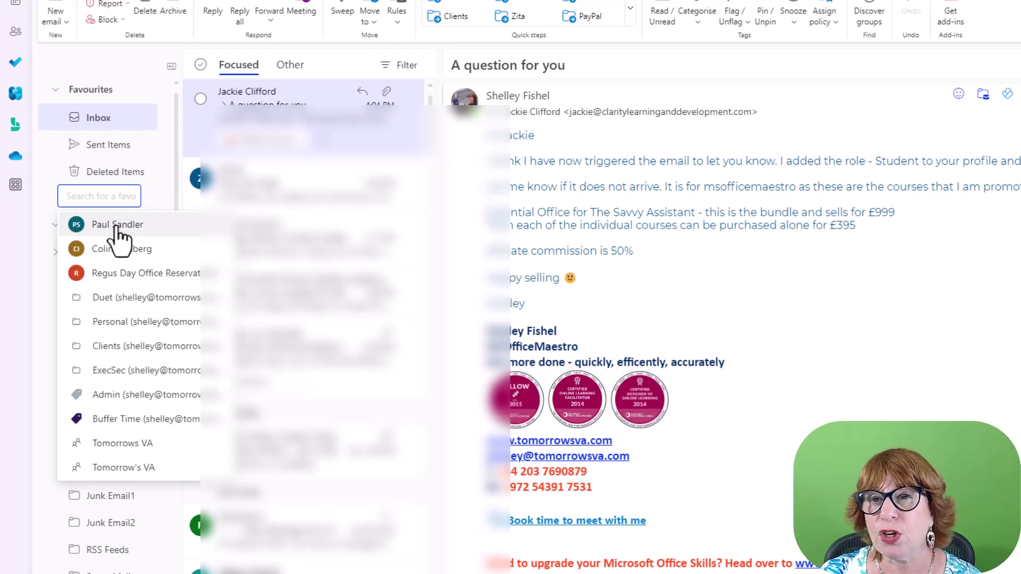
click(117, 225)
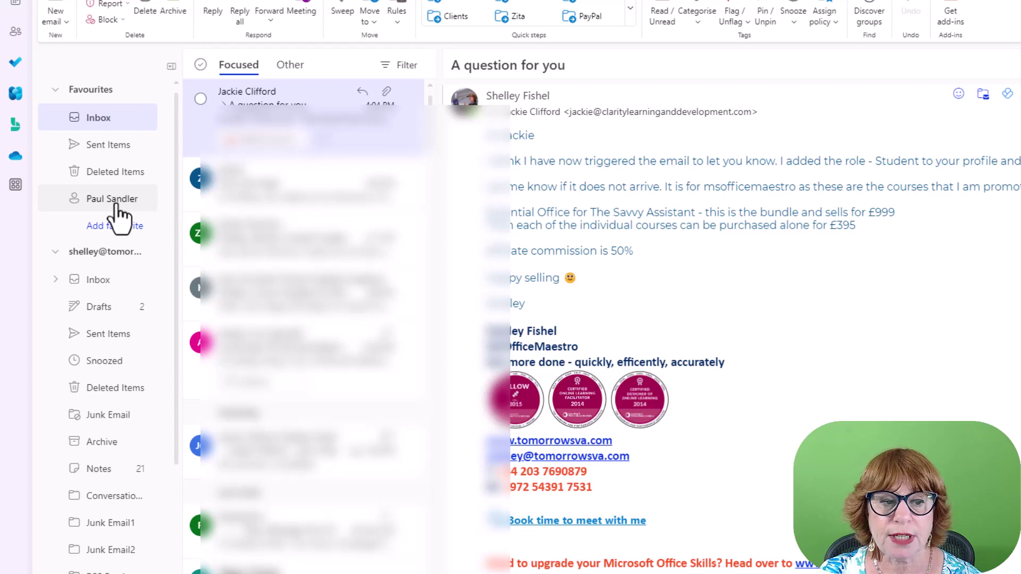
click(114, 205)
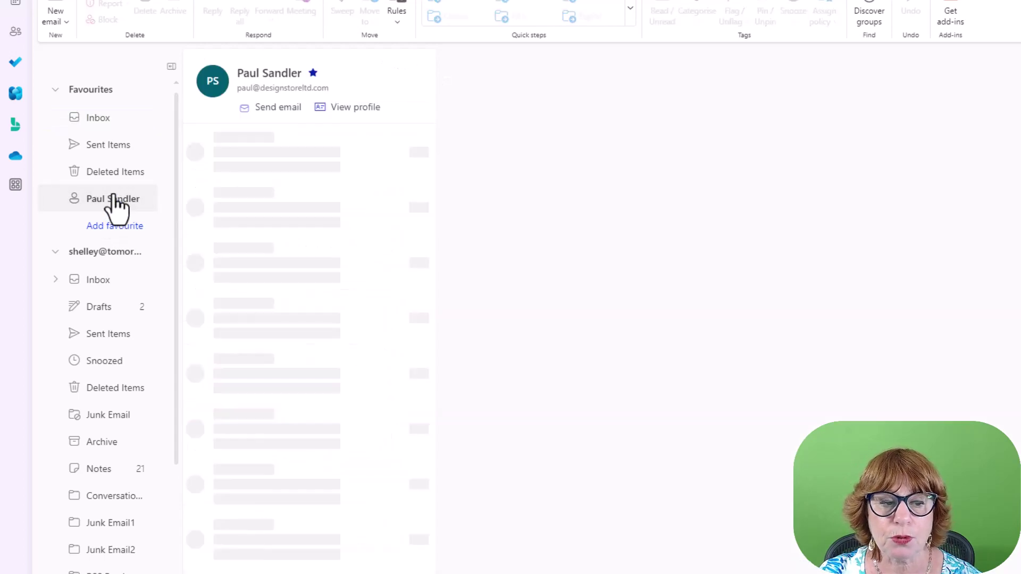
Step: Reopen the first contact favourite, then search for a second contact and add and open their mail folder favourite
click(109, 120)
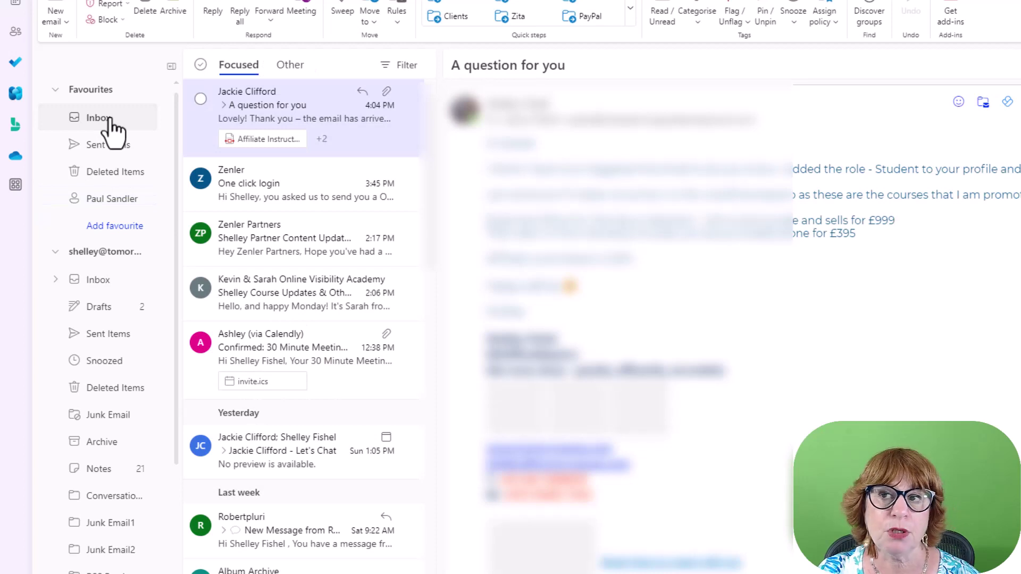
click(113, 203)
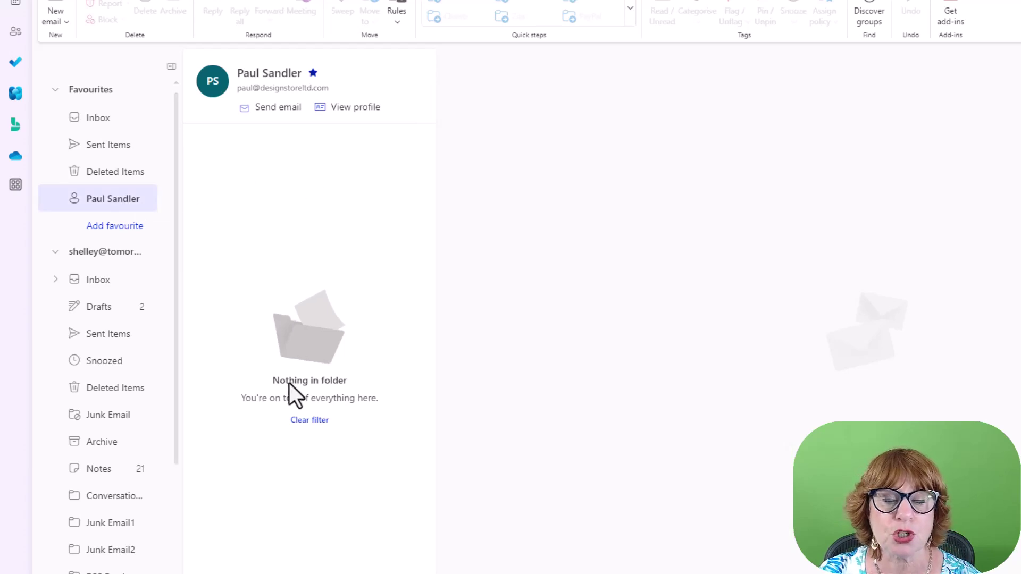
click(129, 225)
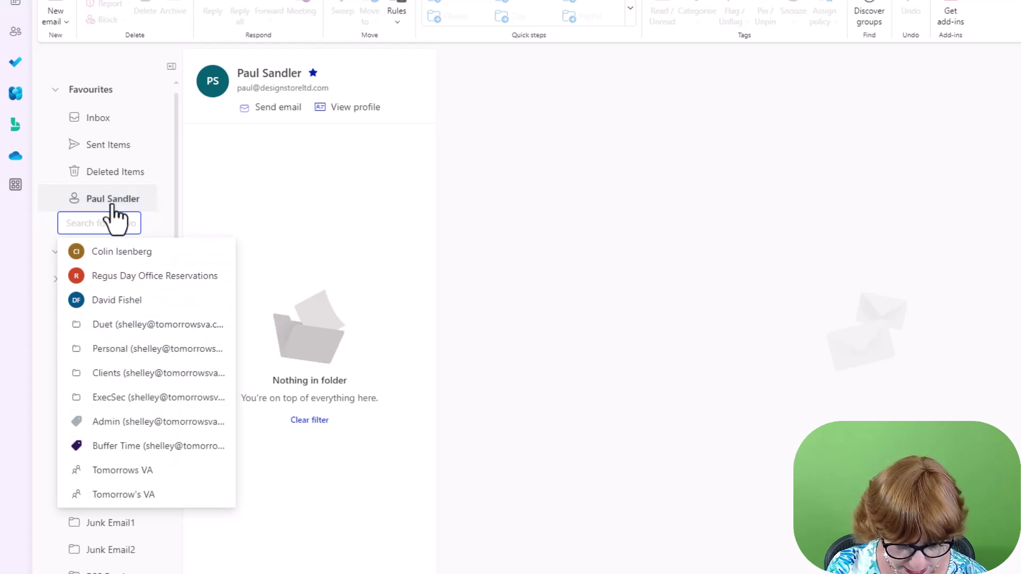
text(Zita)
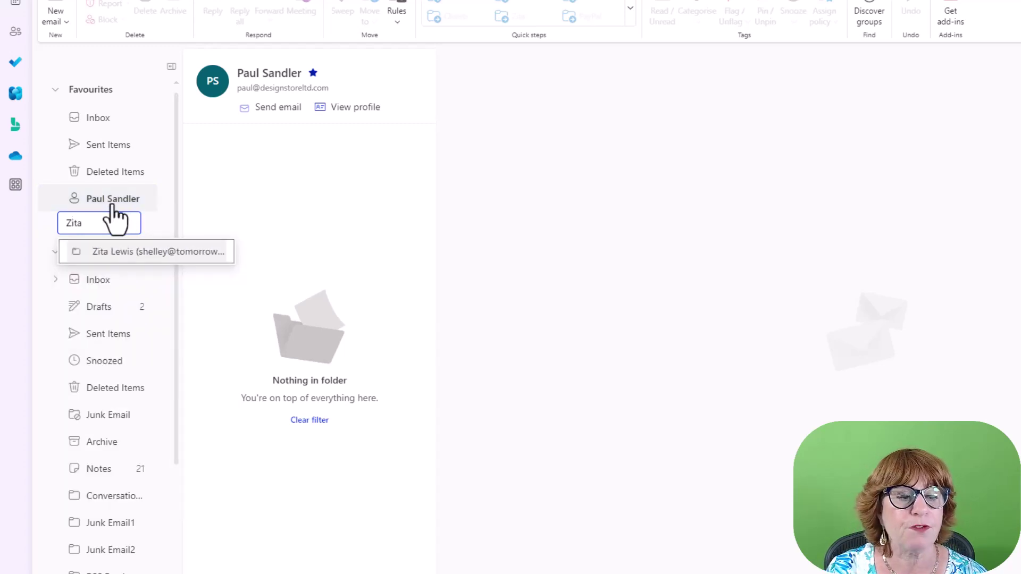
click(133, 253)
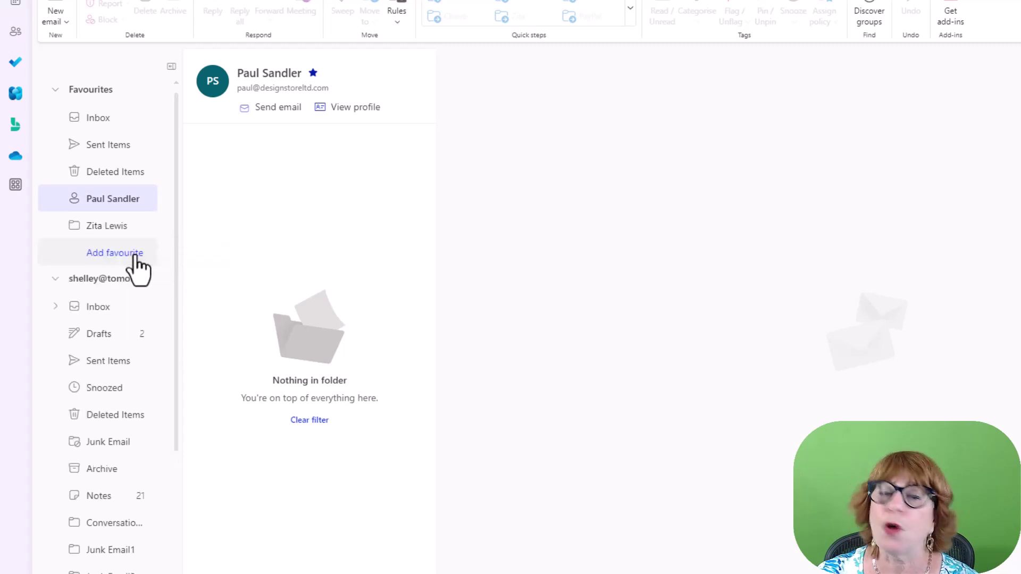
click(102, 233)
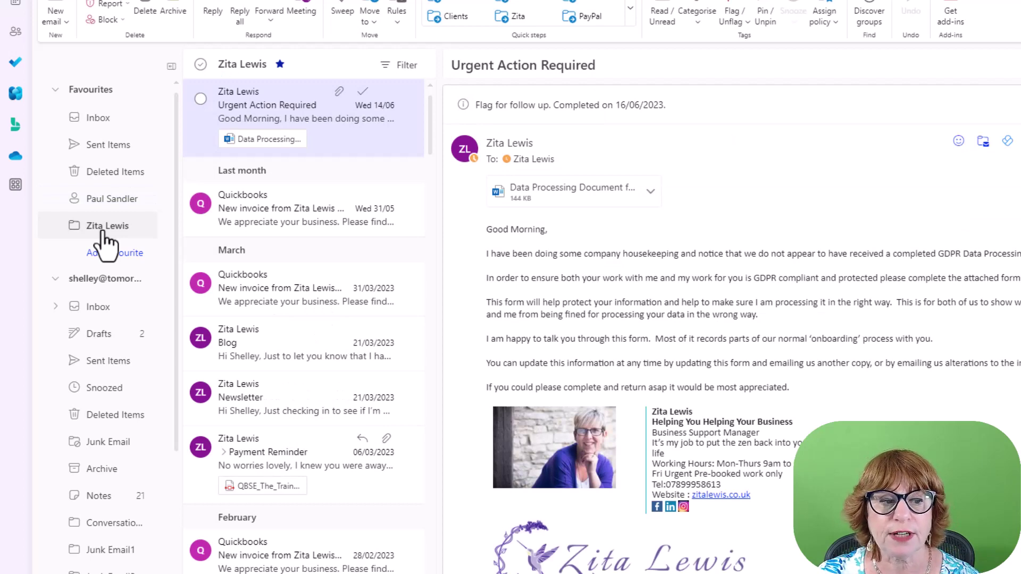
scroll(265, 292, down, 5)
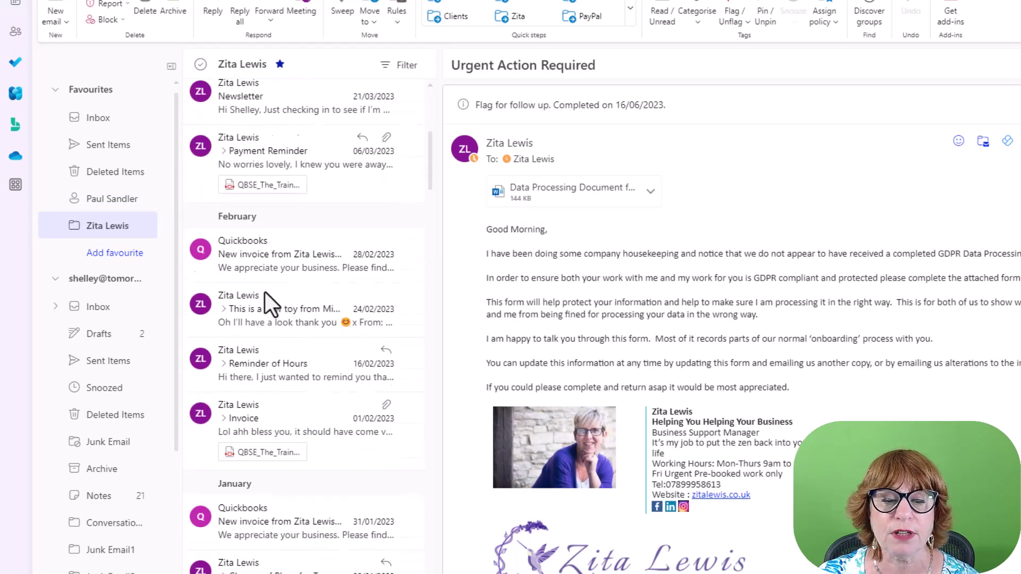
scroll(265, 292, up, 5)
Step: Browse the contact favourite's matching emails in Results, then bring up the favourite suggestions list
click(121, 203)
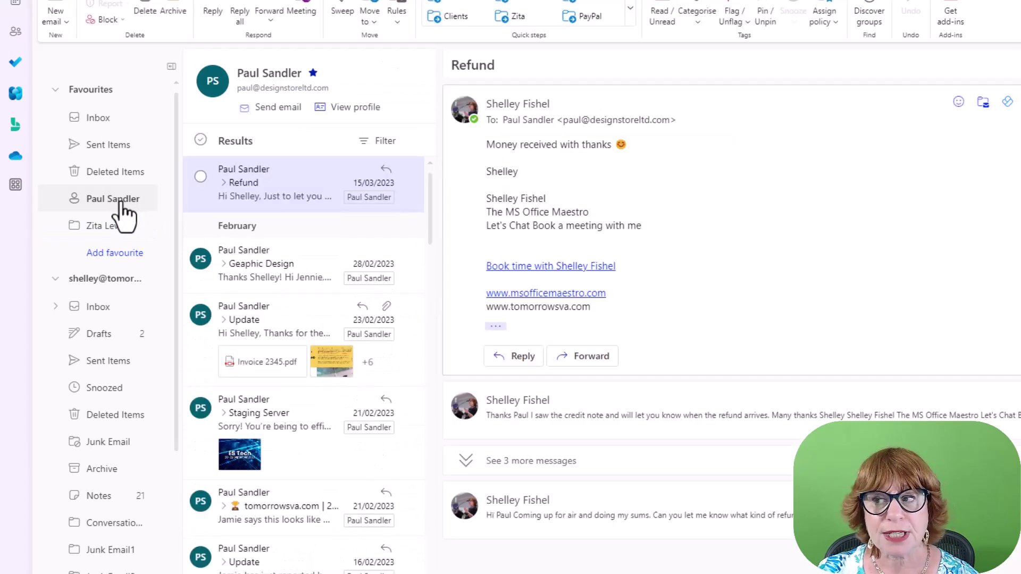
scroll(250, 238, down, 6)
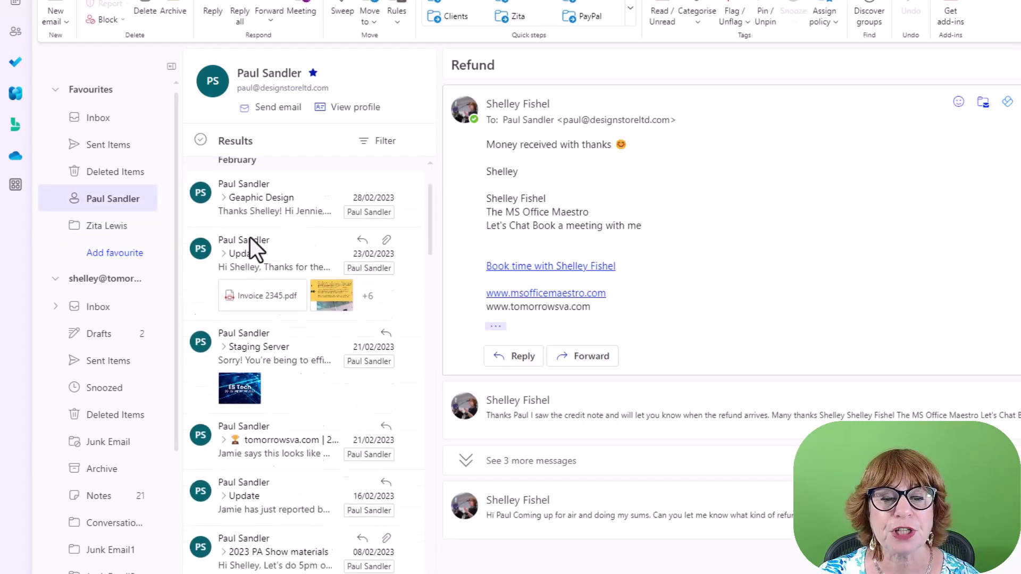
scroll(250, 237, up, 6)
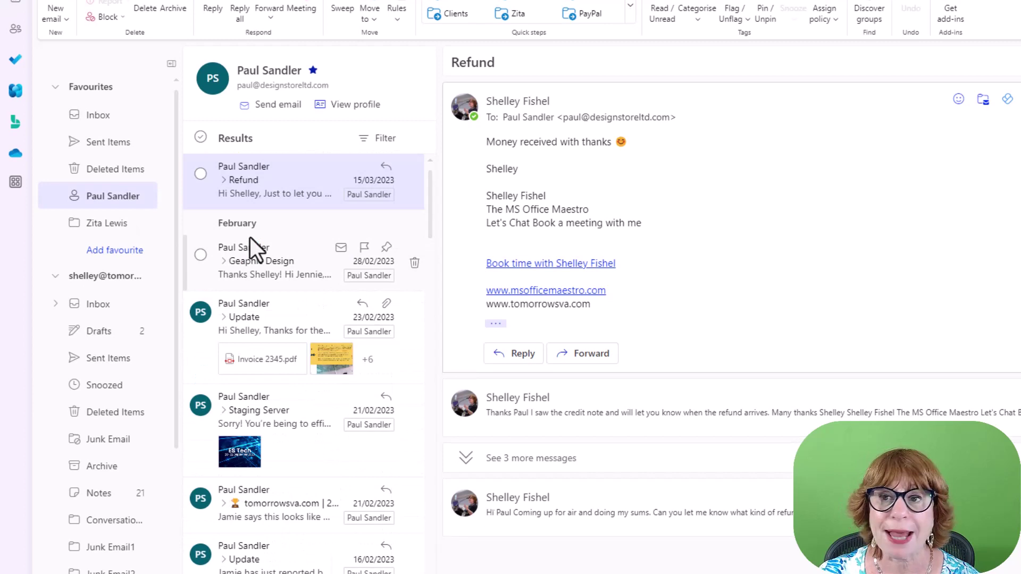
click(110, 251)
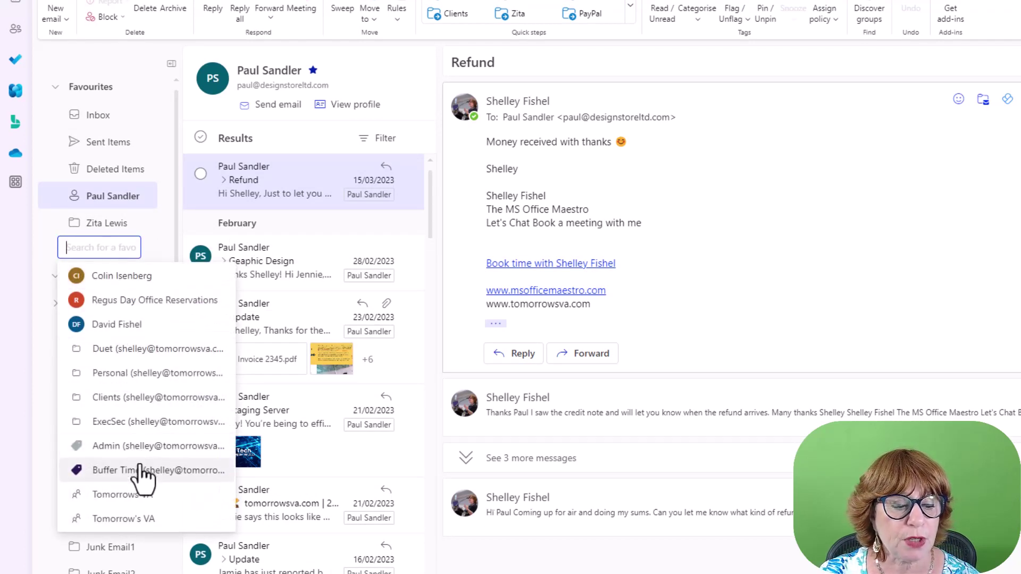
Step: Add the Admin category favourite and open it to see 'Work on Training plan for Dulwich Estate'
click(113, 448)
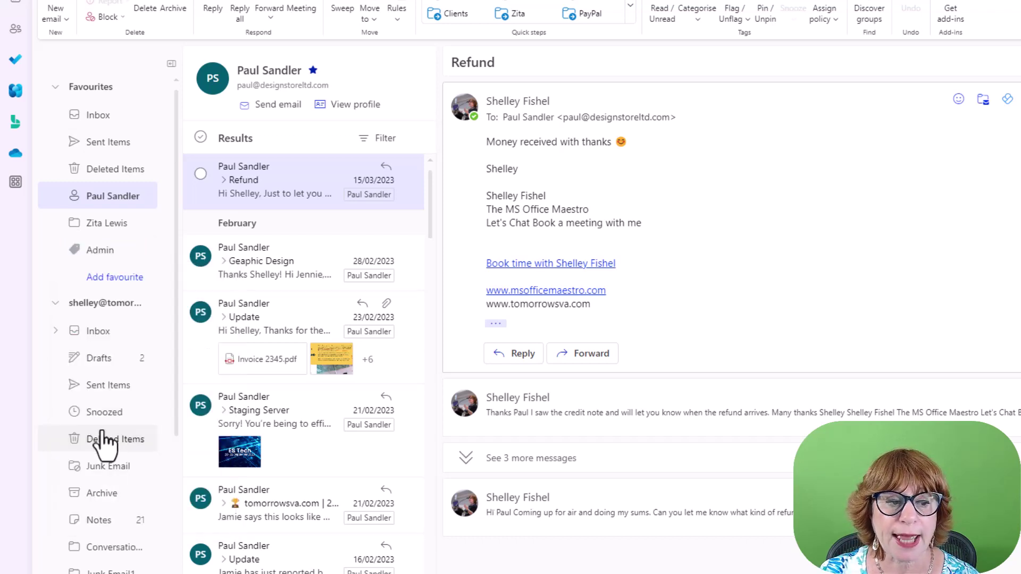
click(105, 255)
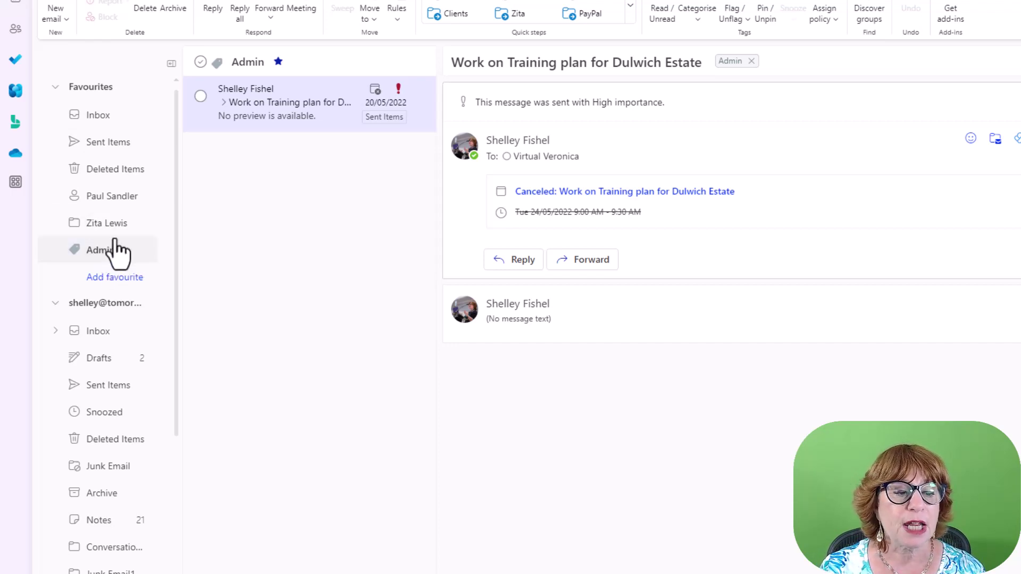
Step: Remove Admin, the contact's mail folder and the contact from Favourites
right_click(112, 251)
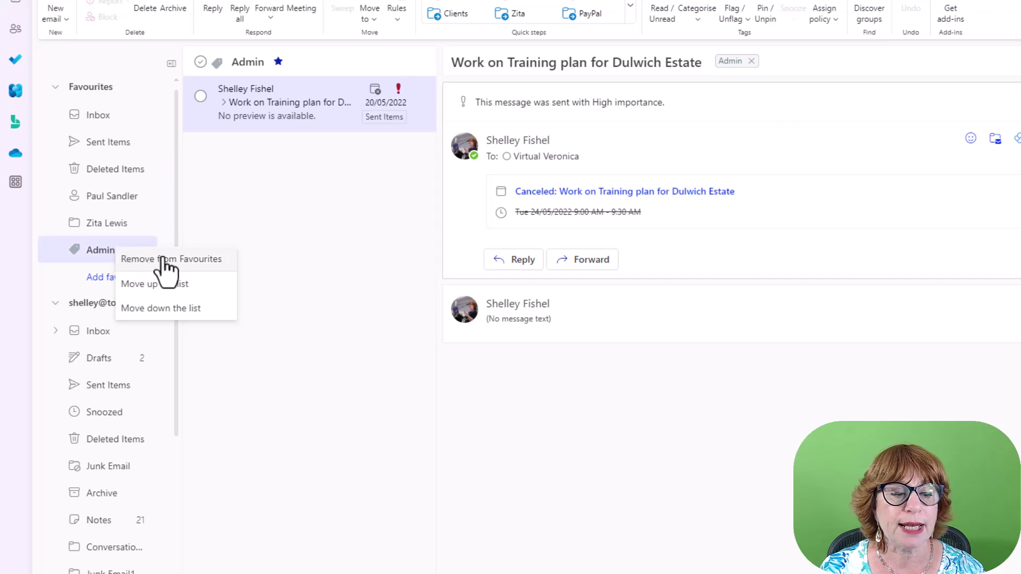
click(164, 259)
right_click(126, 224)
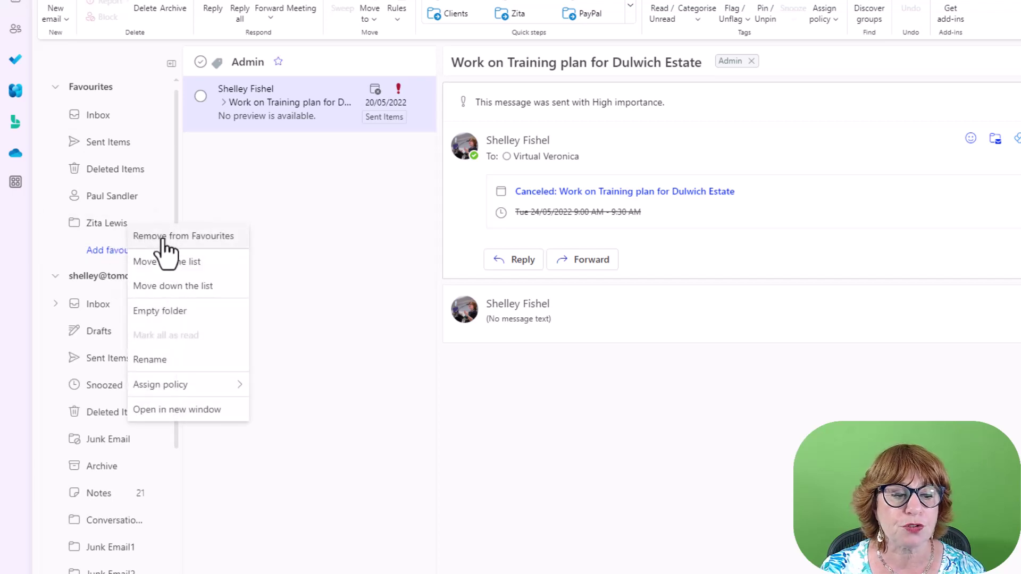
click(164, 241)
right_click(123, 195)
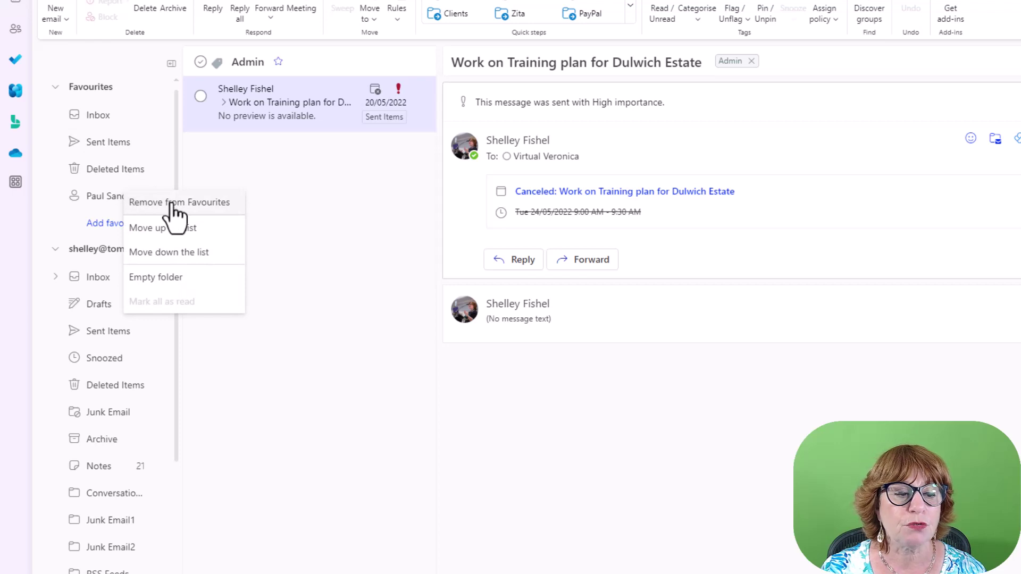
click(168, 204)
click(115, 197)
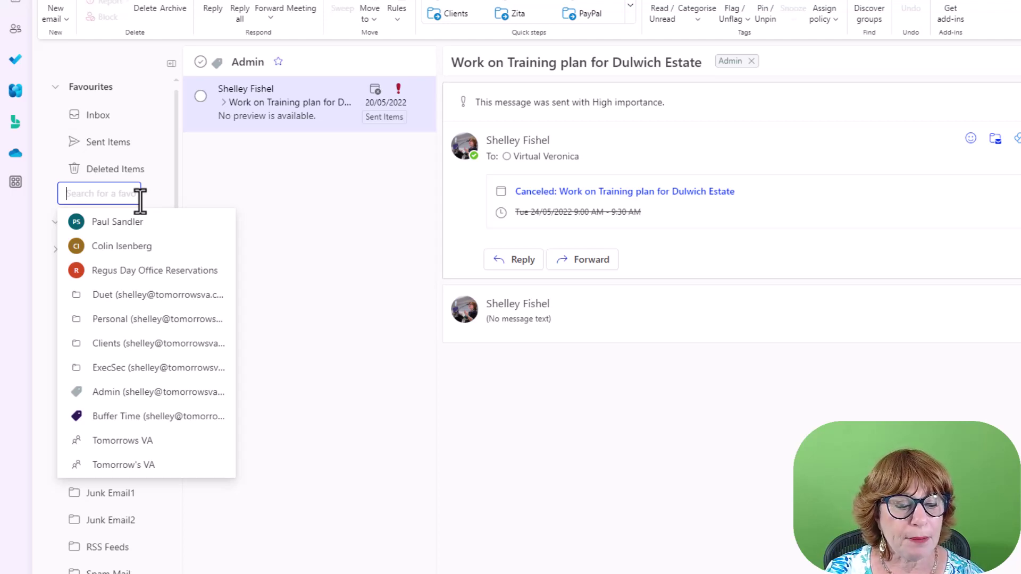
Step: Search 'executive', add Executive Vice Chair IMA Global as a favourite and view its three emails
text(exe)
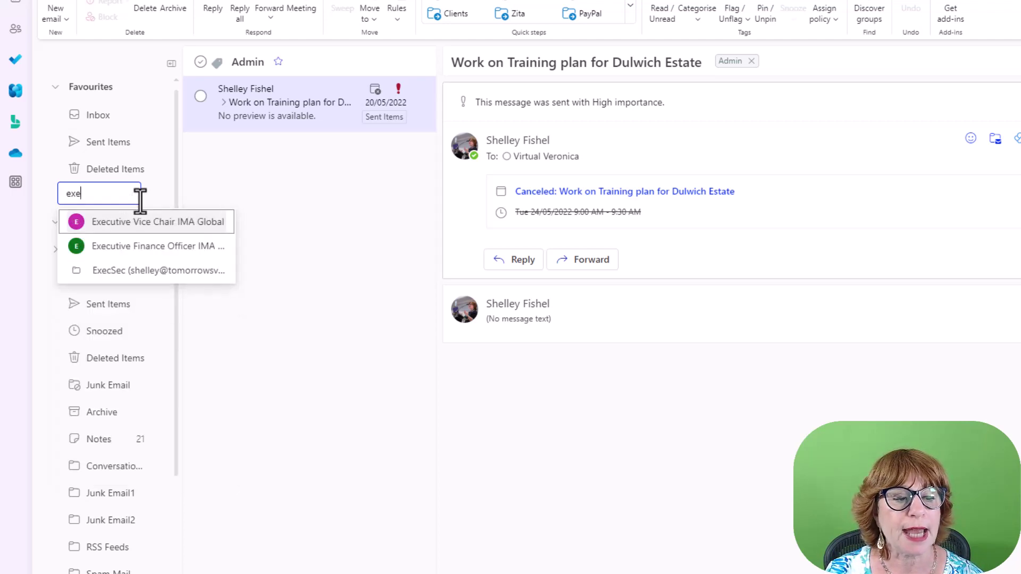
text(cutive)
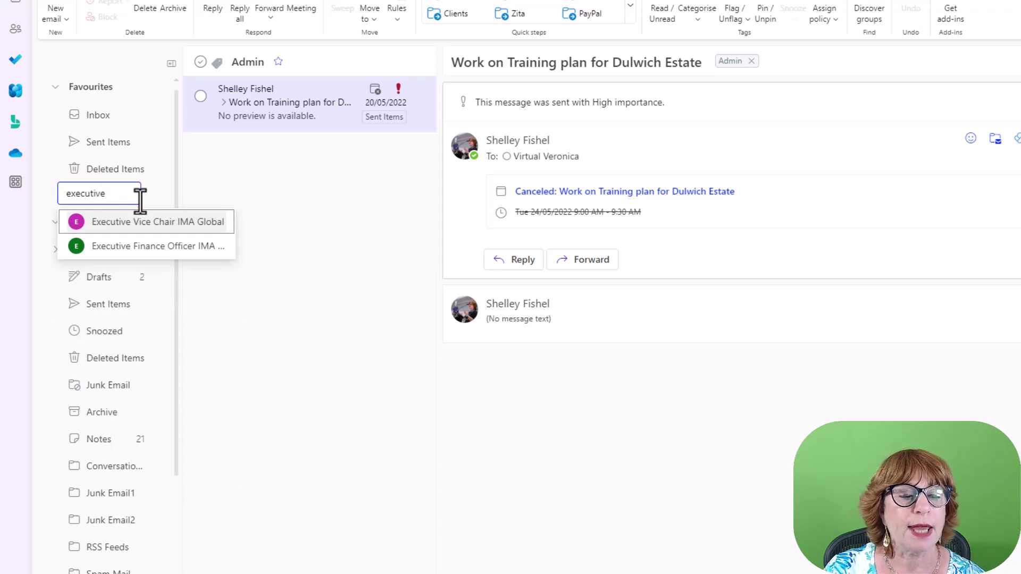
click(138, 223)
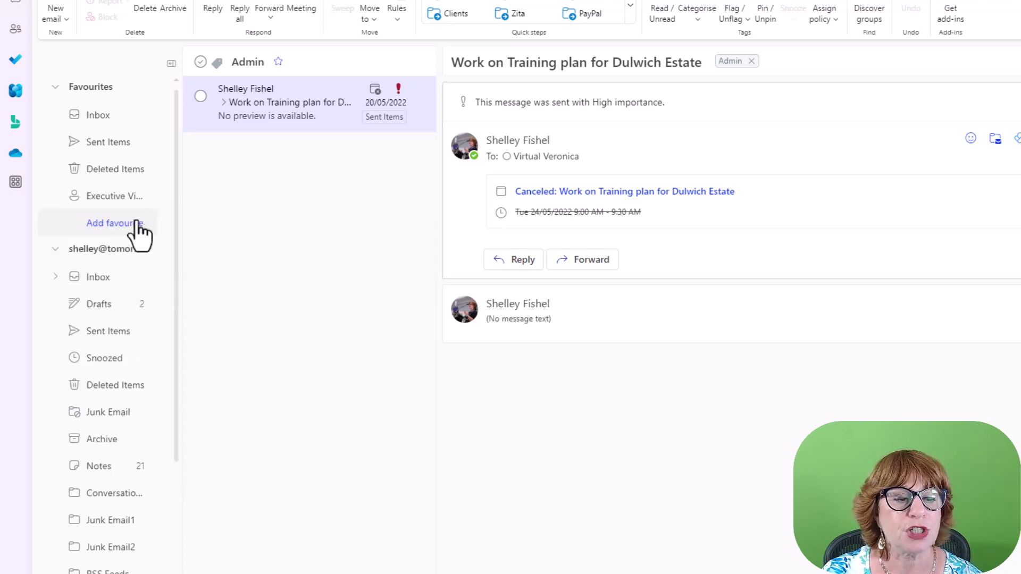
click(129, 198)
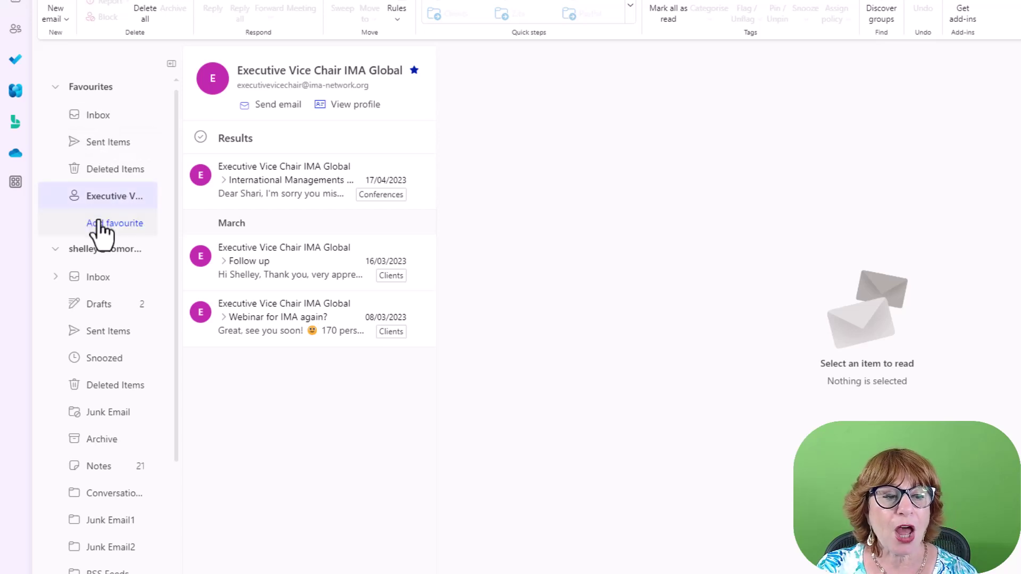
Step: Remove Executive Vice Chair IMA Global from Favourites via its right-click menu
right_click(104, 197)
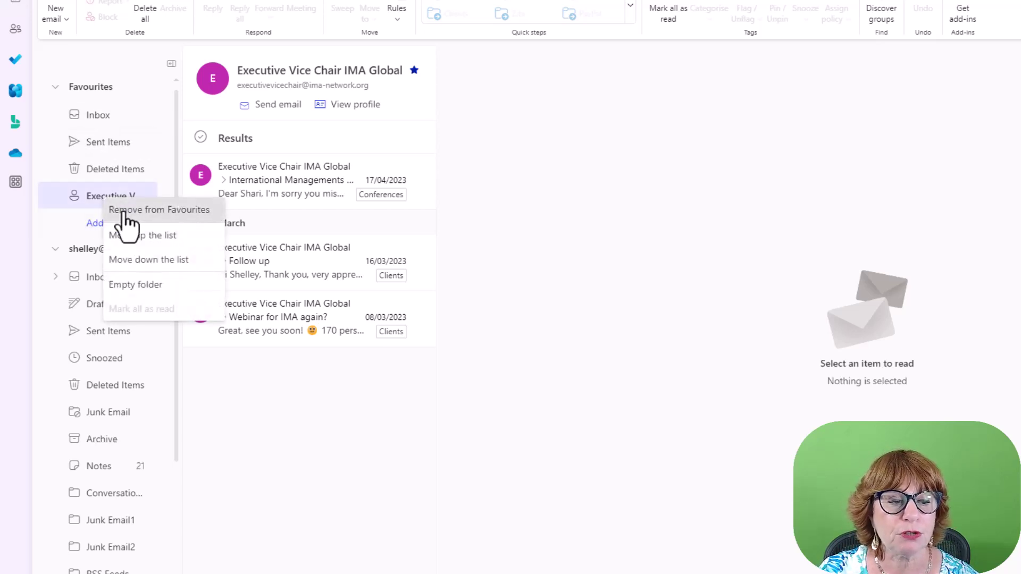
click(127, 210)
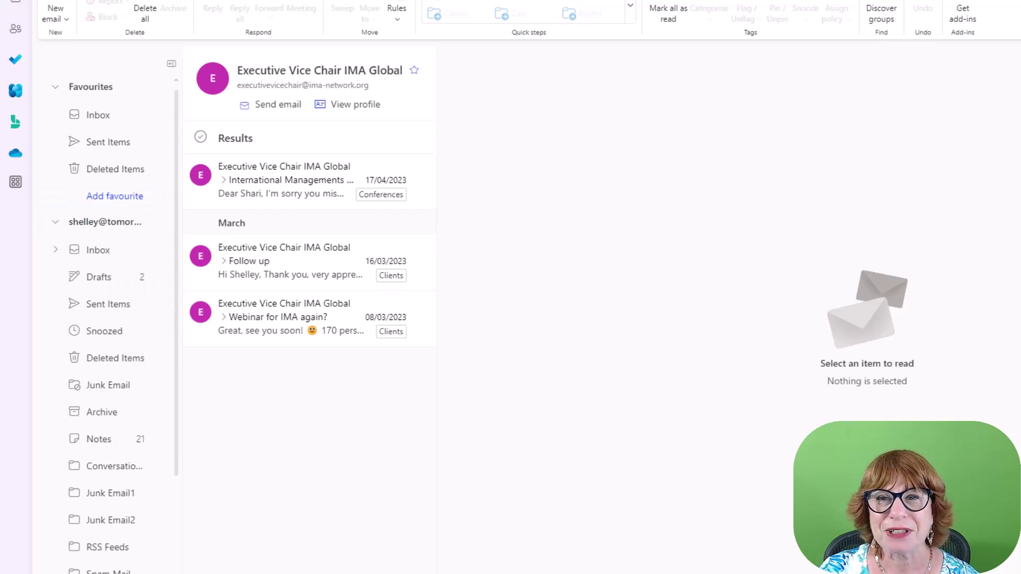